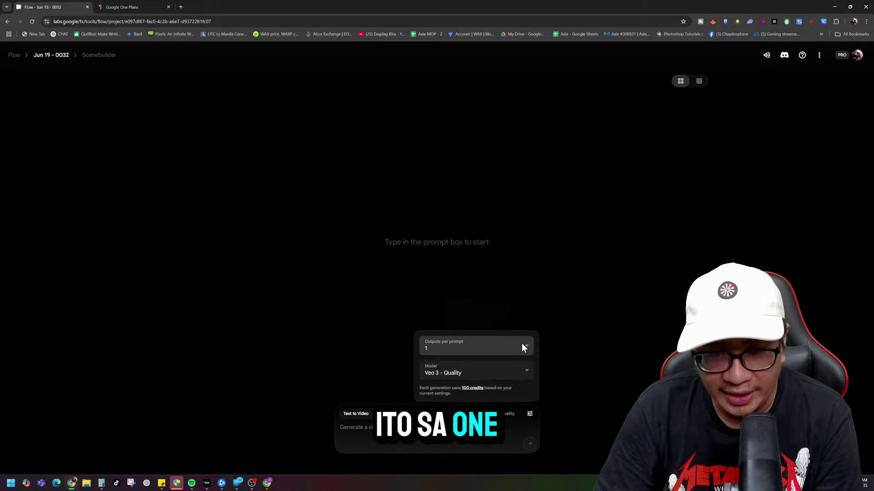
pyautogui.click(521, 344)
pyautogui.click(429, 281)
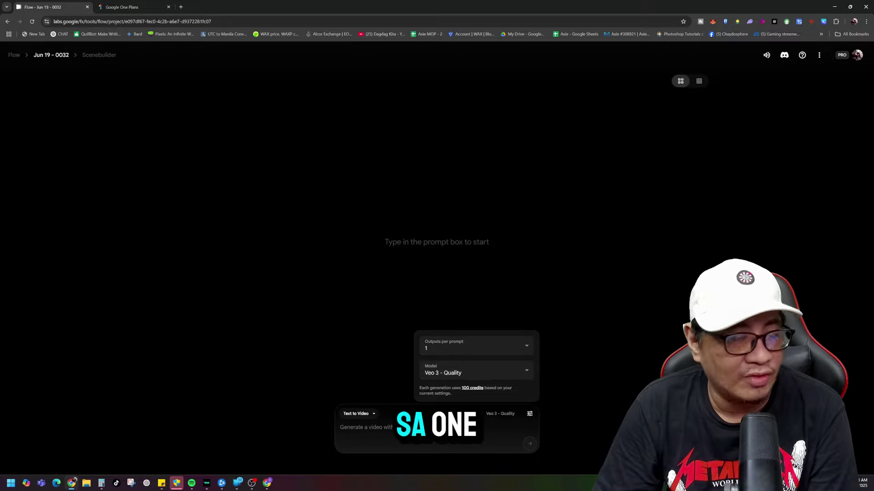
pyautogui.press('Escape')
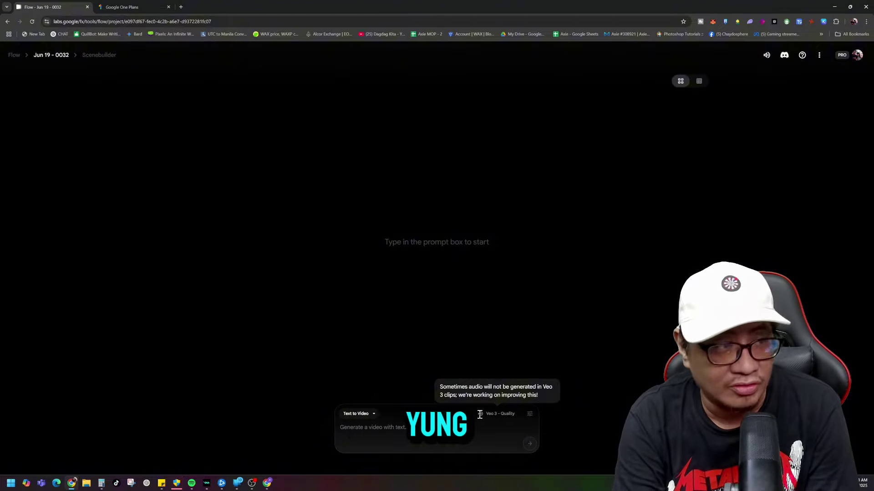
# Set the outputs per prompt to 2 and the generation model to Veo 3 - Fast (Text to Video)
pyautogui.click(530, 414)
pyautogui.click(462, 347)
pyautogui.click(462, 289)
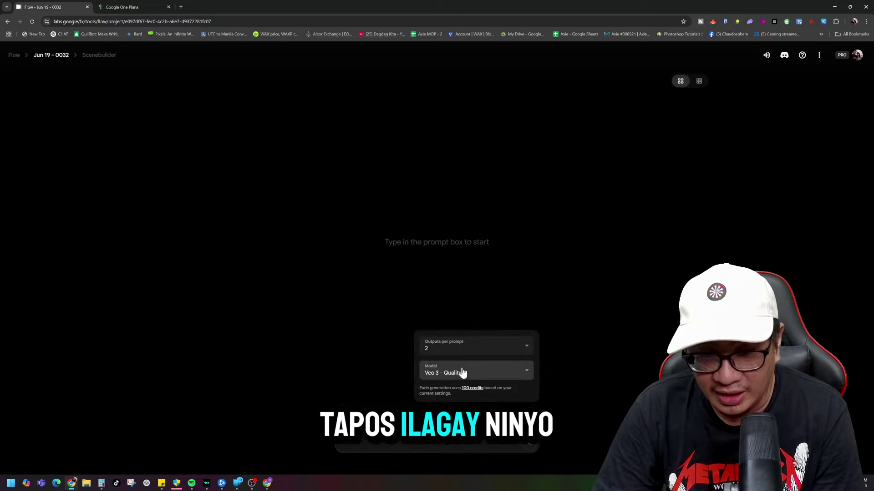
pyautogui.click(460, 372)
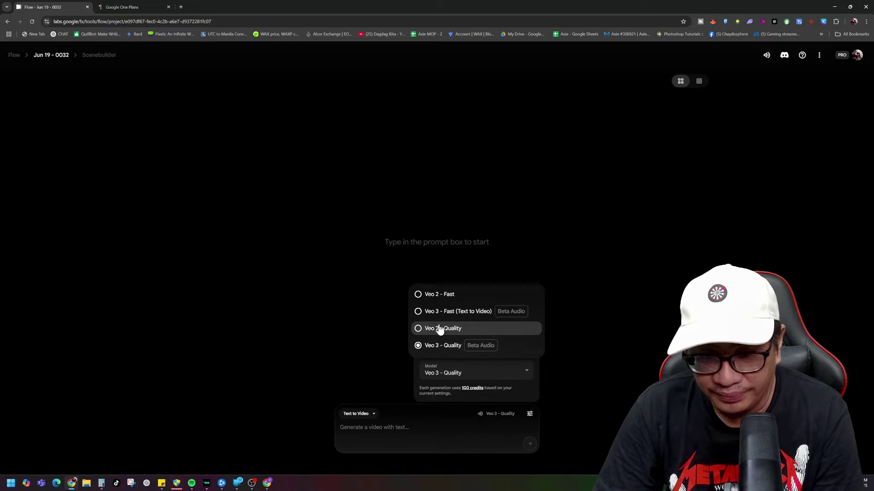
pyautogui.click(421, 314)
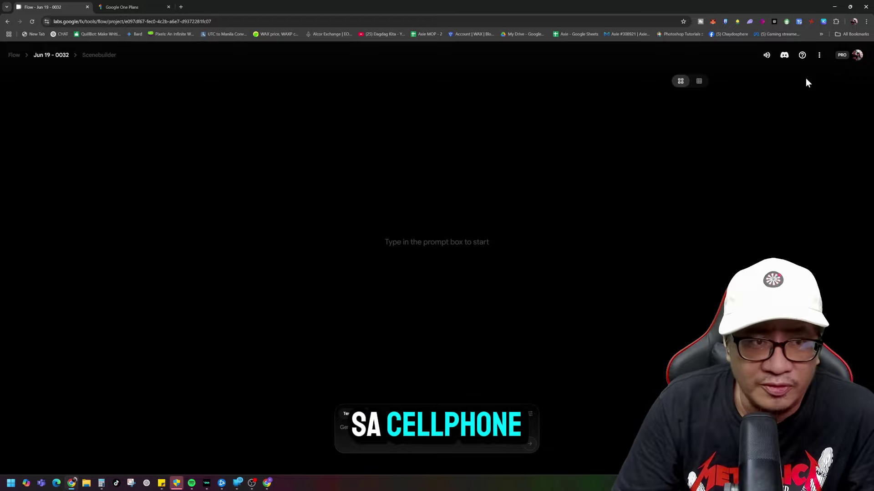
# Look at the project's empty Scenebuilder and return to the project's prompt view
pyautogui.click(100, 56)
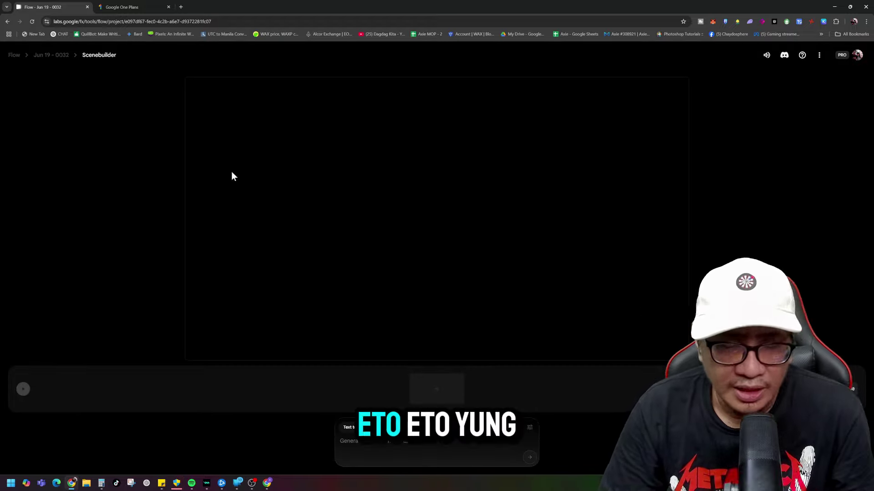
pyautogui.click(59, 57)
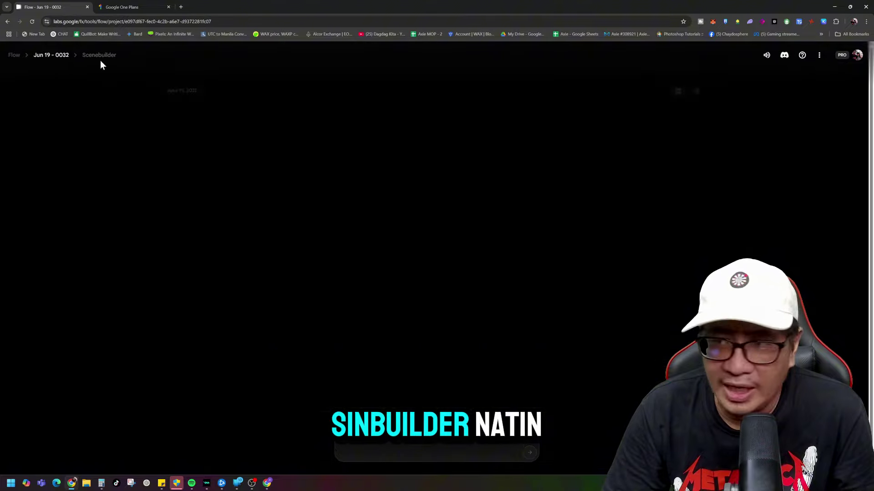
pyautogui.click(859, 61)
pyautogui.click(378, 163)
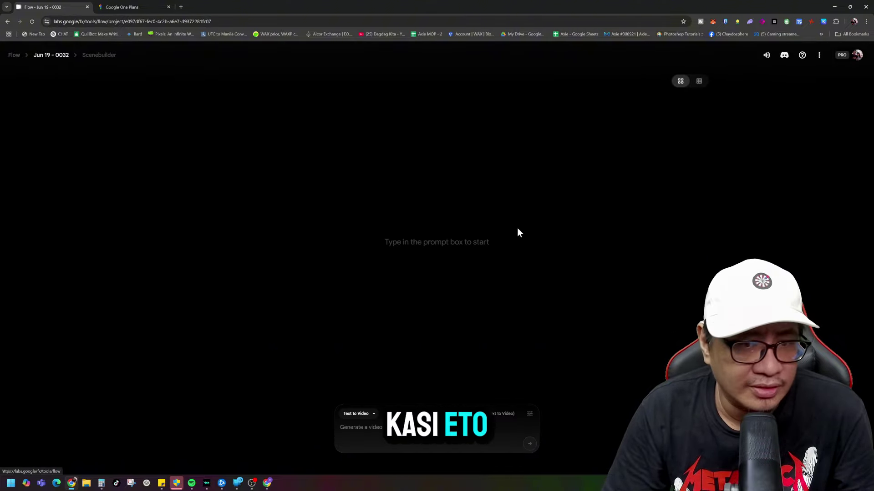
# Find the Jun 15 - 1614 project in the Flow project list and open it
pyautogui.scroll(-4, 514, 315)
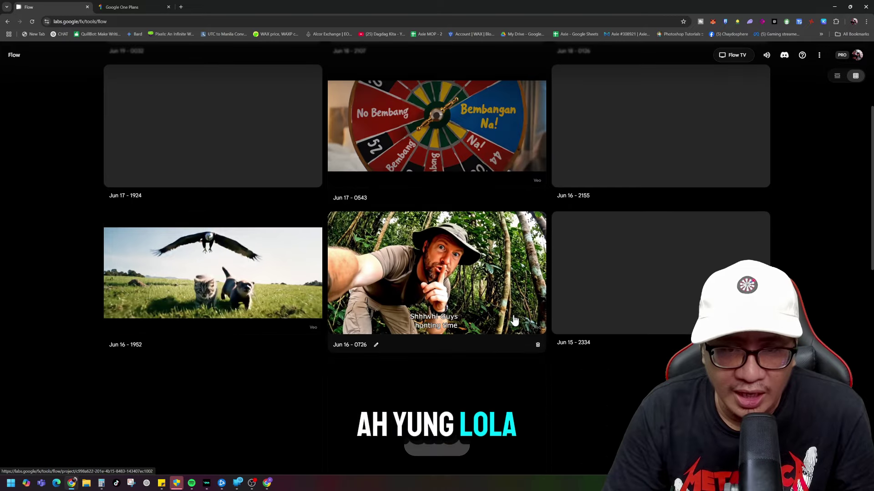
pyautogui.scroll(-4, 515, 318)
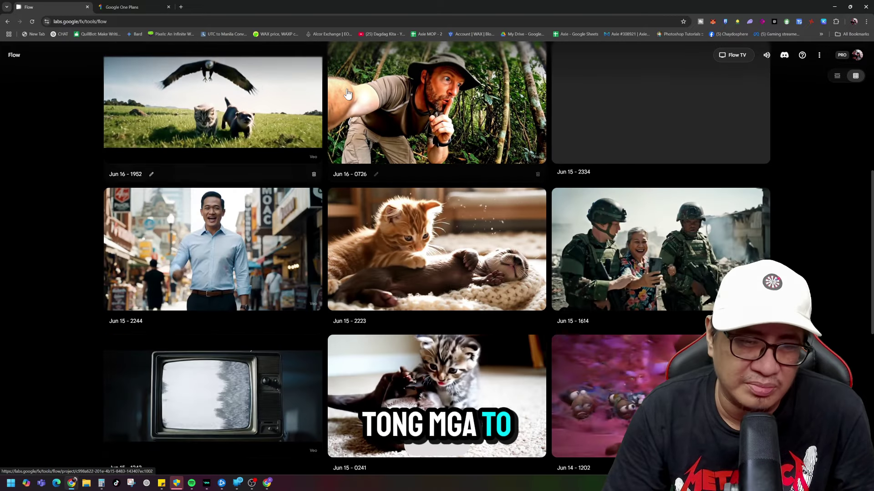
pyautogui.click(637, 250)
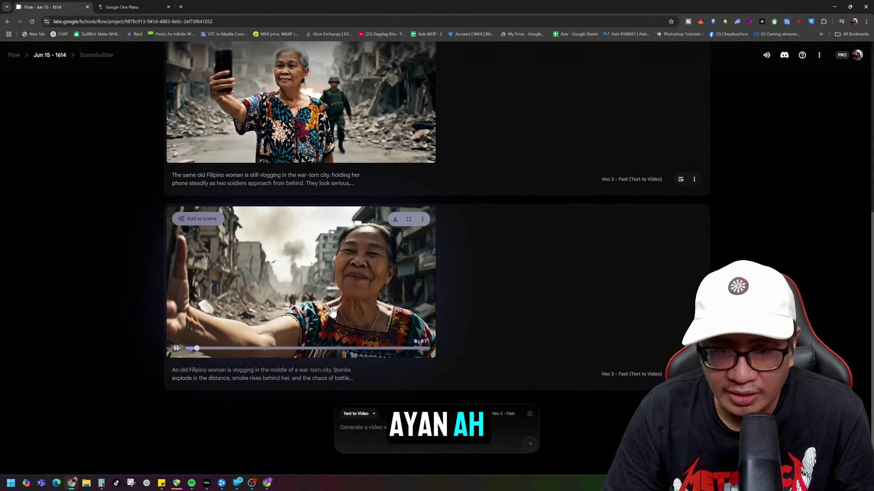
# Add the three clips to the scene in story order: the woman vlogging alone, the soldiers approaching, and the soldiers escorting her
pyautogui.click(177, 349)
pyautogui.click(179, 221)
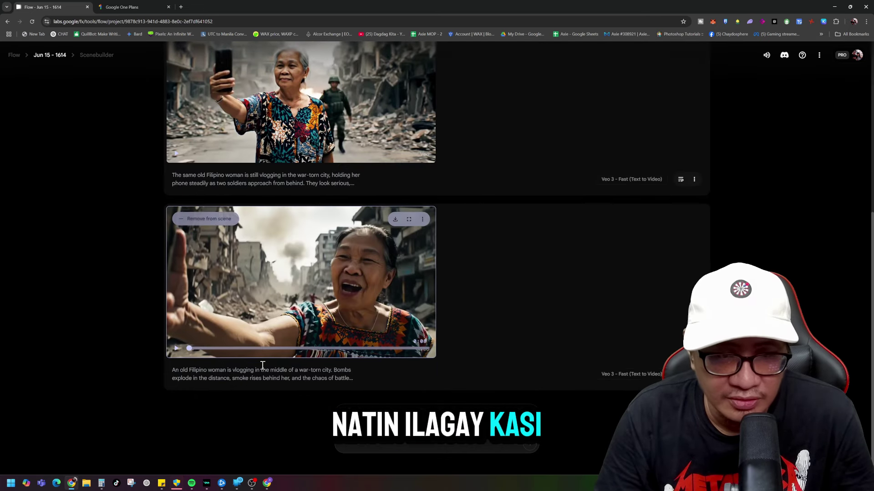
pyautogui.click(211, 222)
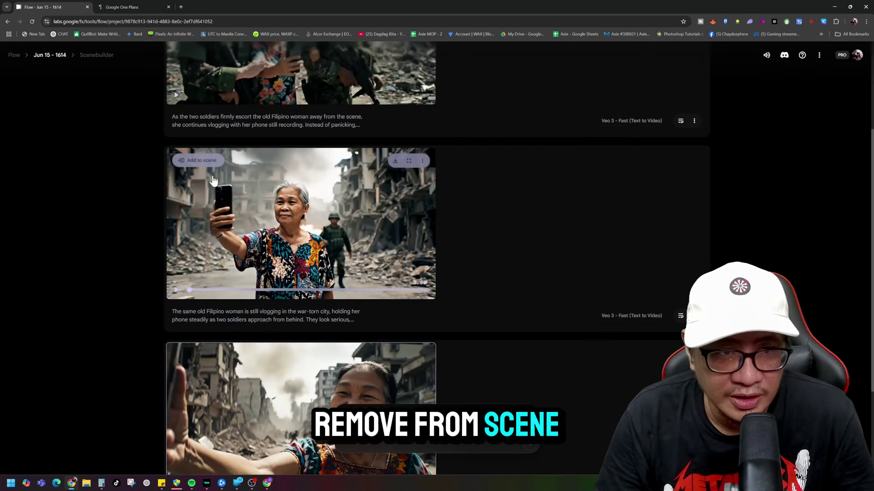
pyautogui.click(191, 165)
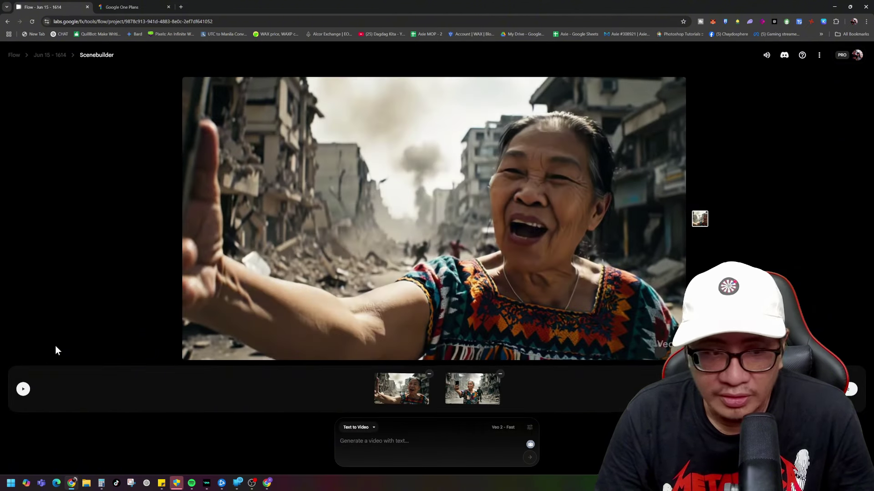
pyautogui.click(50, 55)
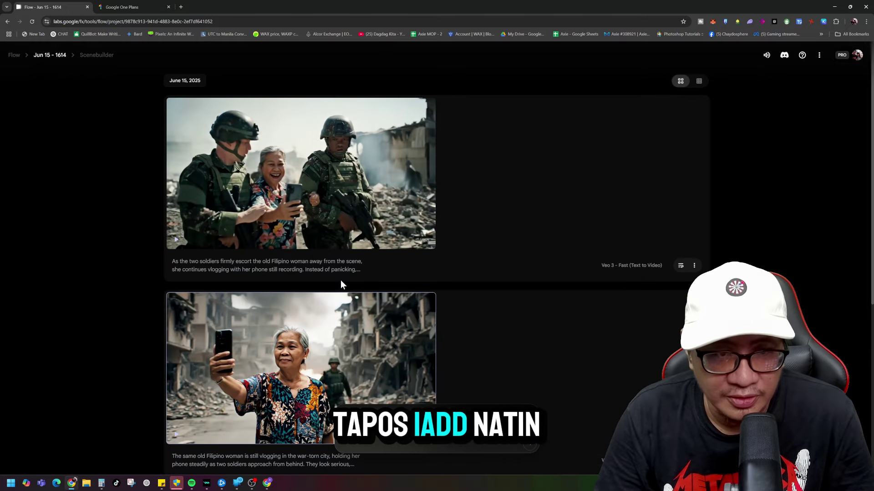
pyautogui.moveTo(199, 113)
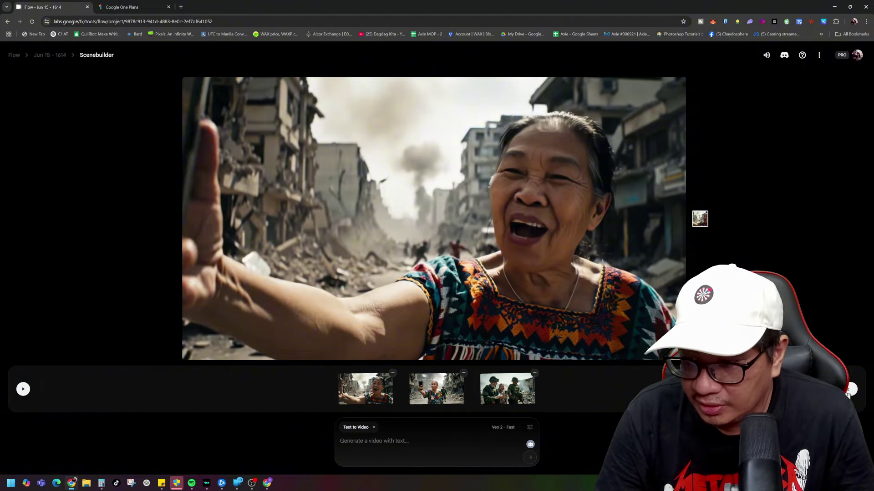
# Preview the assembled scene and trim the start of the second clip up to the explosion behind the woman
pyautogui.click(23, 390)
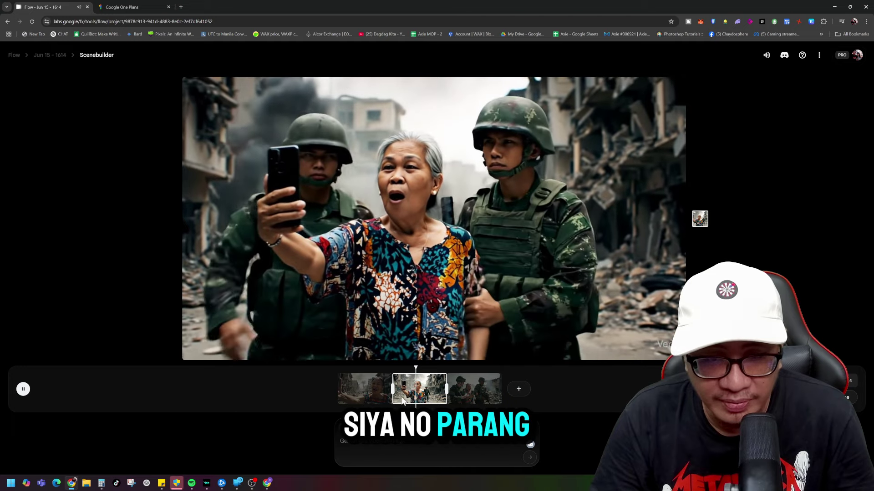
pyautogui.click(23, 389)
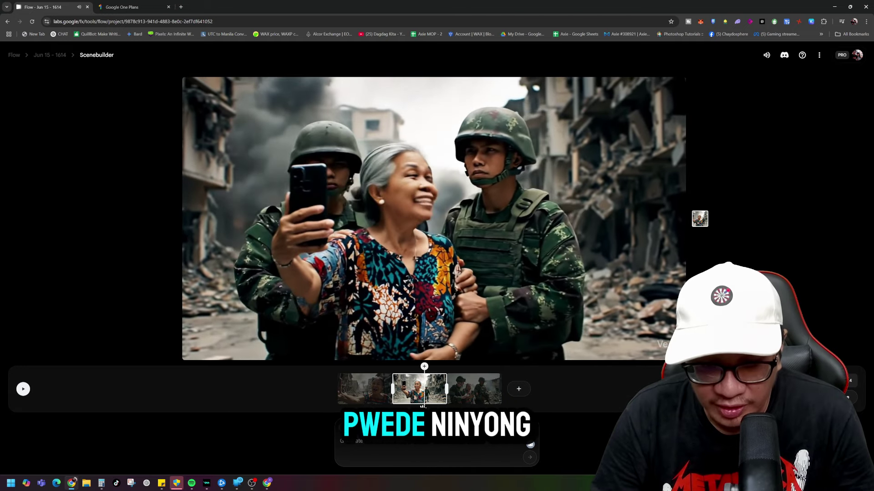
pyautogui.moveTo(422, 406); pyautogui.dragTo(410, 406)
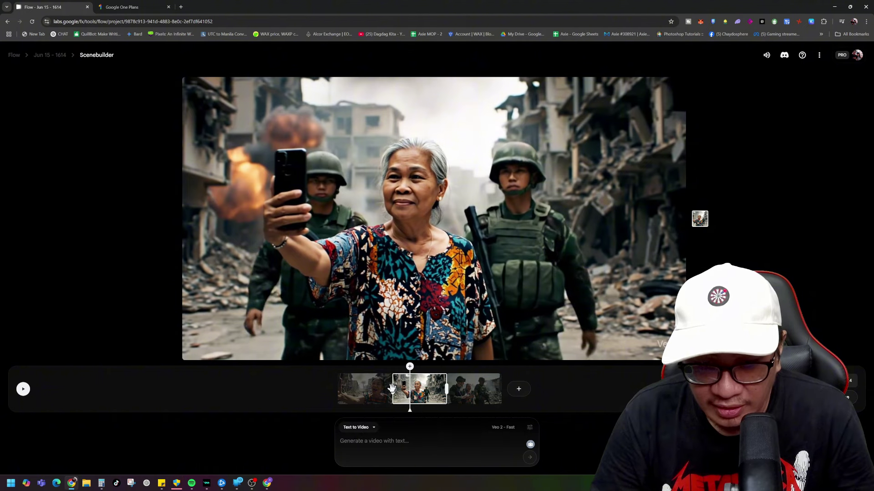
pyautogui.moveTo(390, 388); pyautogui.dragTo(407, 388)
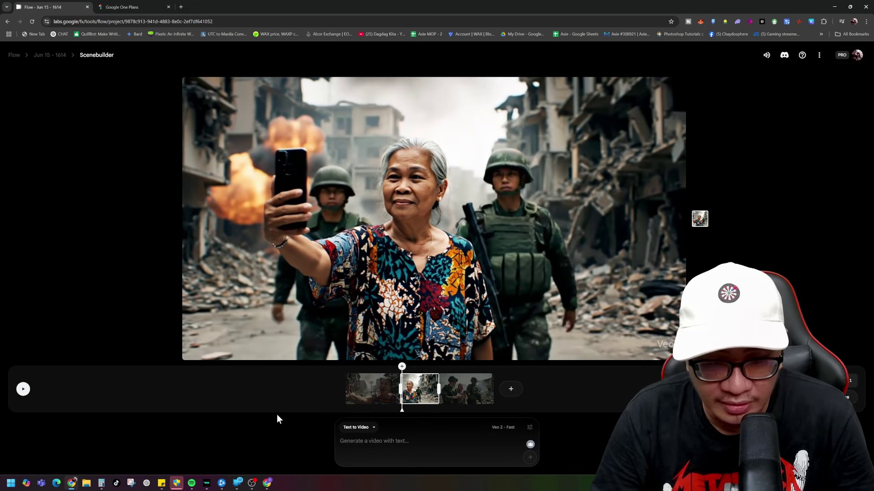
# Trim the end of the first clip to the woman's smiling shot and play the scene across the cut
pyautogui.click(382, 394)
pyautogui.click(24, 390)
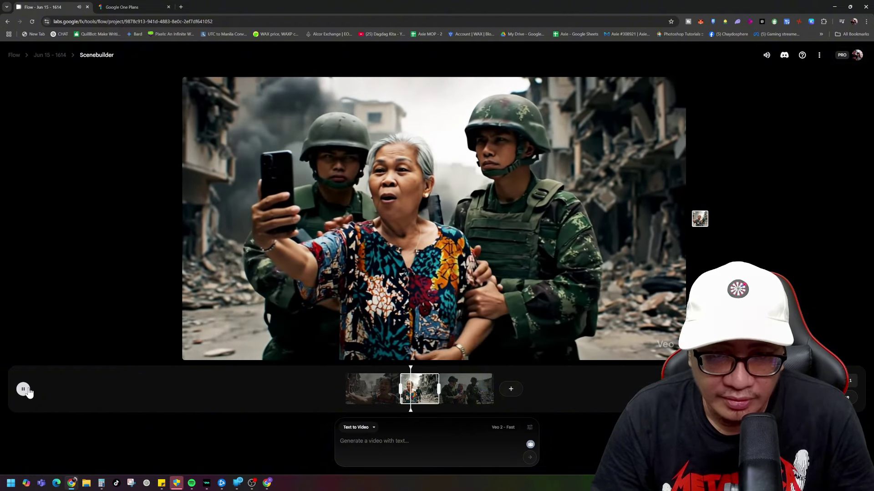
pyautogui.click(24, 389)
pyautogui.click(372, 398)
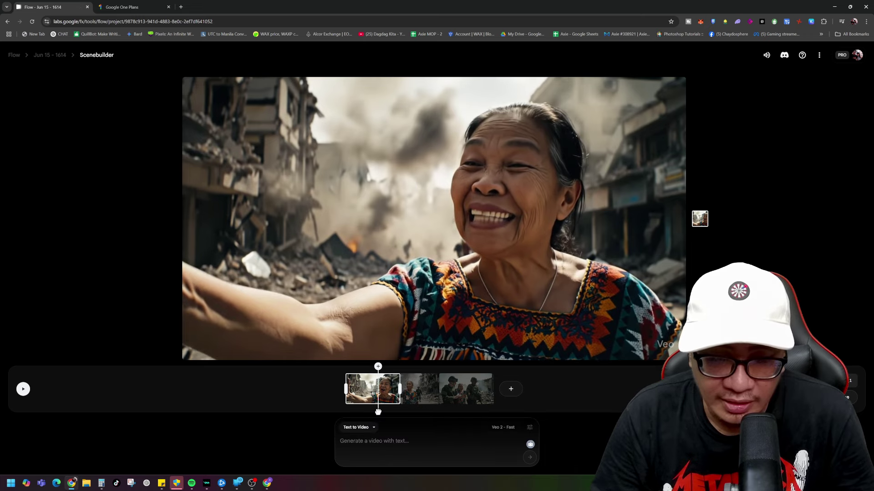
pyautogui.moveTo(371, 407); pyautogui.dragTo(388, 411)
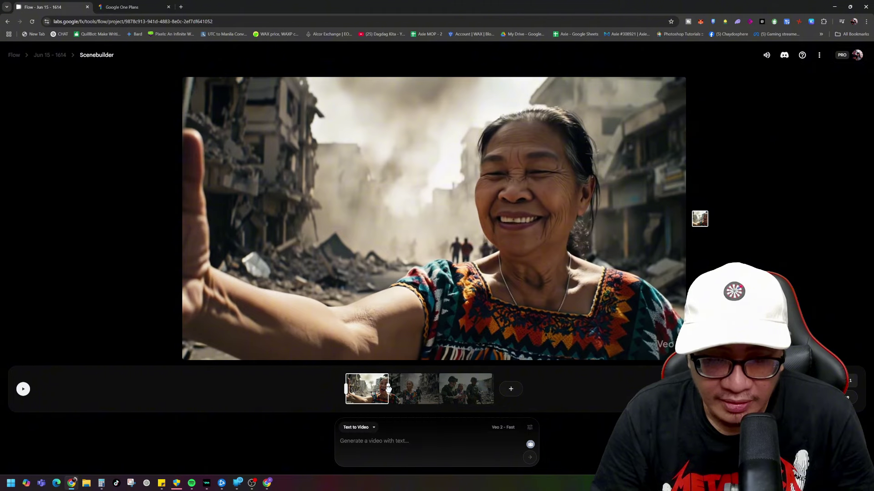
pyautogui.moveTo(388, 388); pyautogui.dragTo(376, 389)
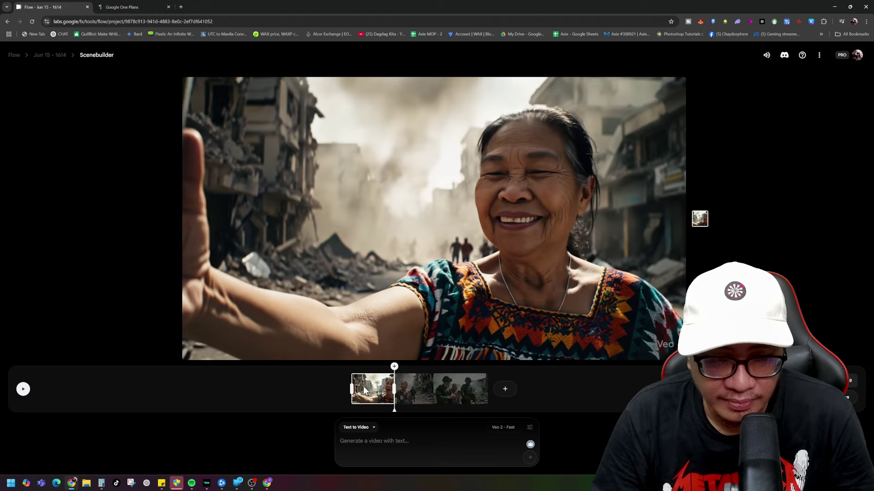
pyautogui.click(23, 390)
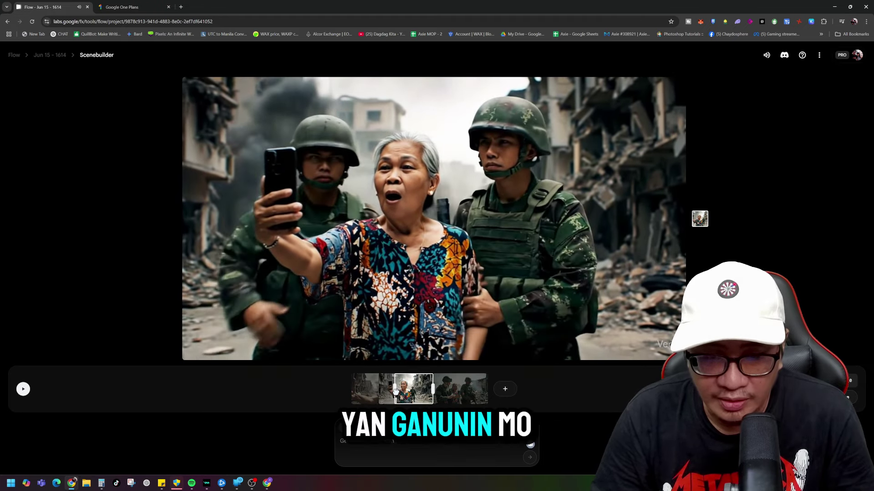
# Compare the woman's and the soldiers' appearance across the three clips in the scene timeline
pyautogui.click(463, 397)
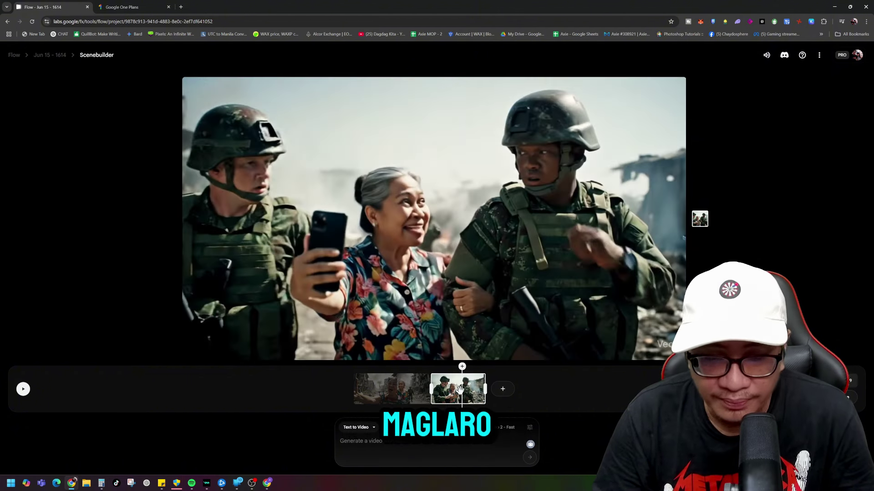
pyautogui.click(451, 392)
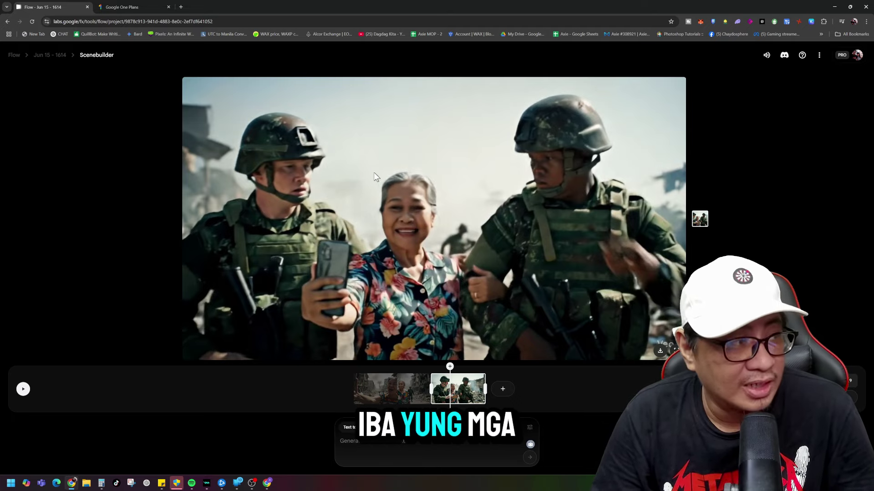
pyautogui.click(404, 394)
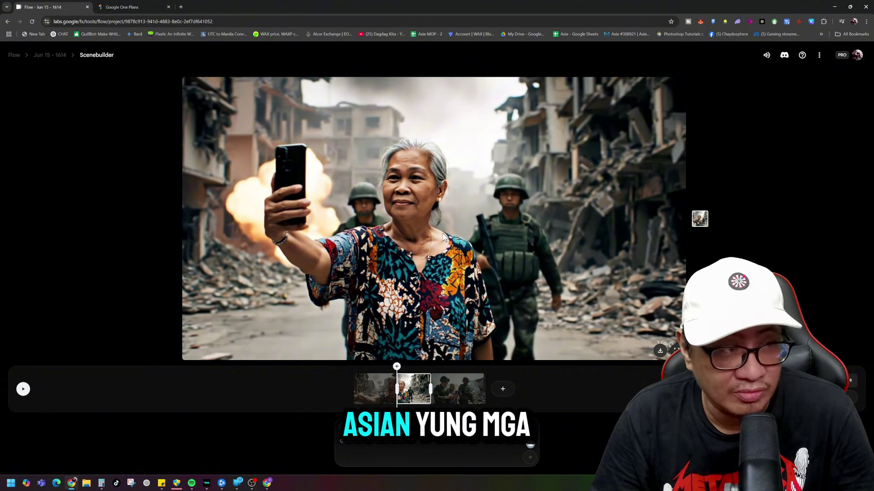
pyautogui.click(455, 392)
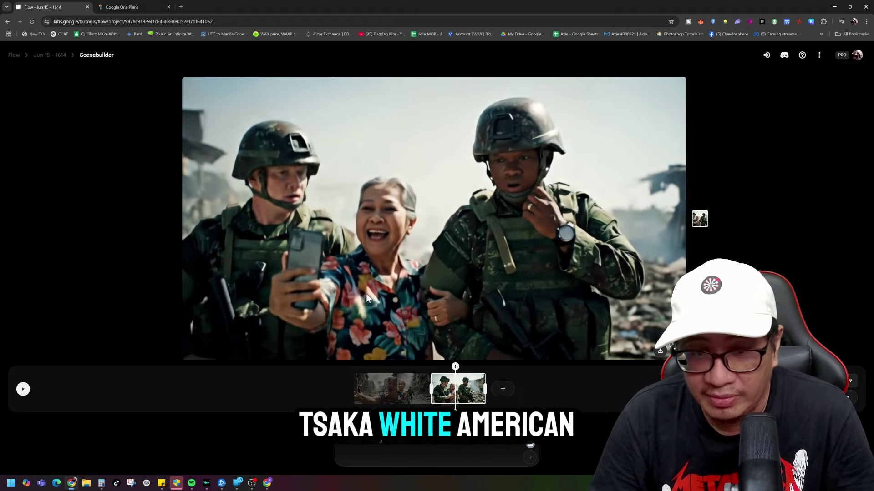
pyautogui.click(375, 402)
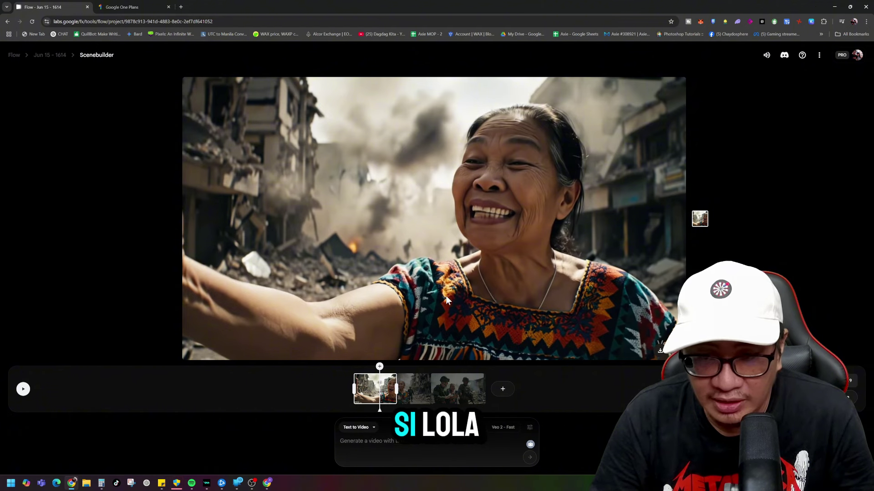
pyautogui.click(417, 398)
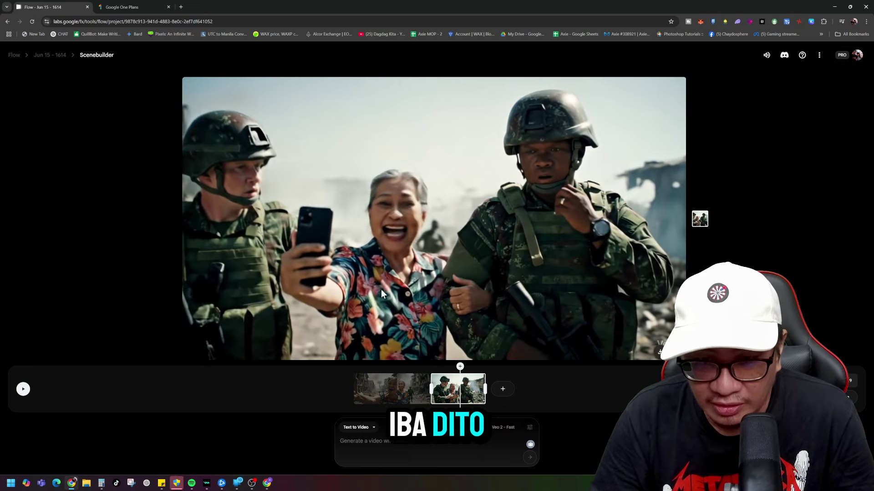
pyautogui.click(374, 396)
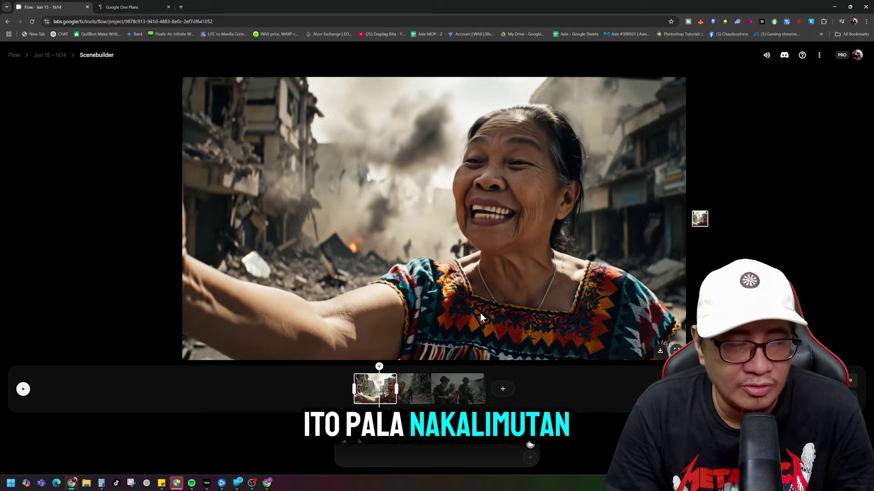
# Check the Google AI Ultra offer on the Google One plans page and return to the Jun 15 - 1614 project's clip list
pyautogui.click(135, 8)
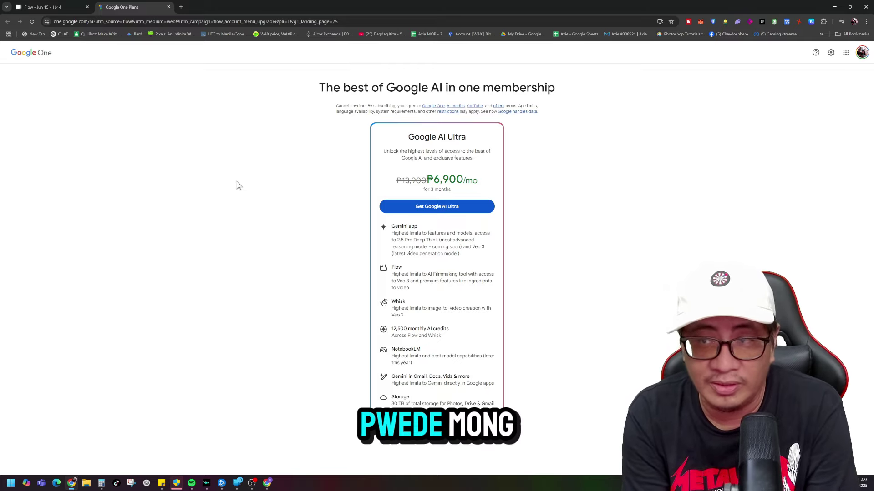
pyautogui.click(53, 9)
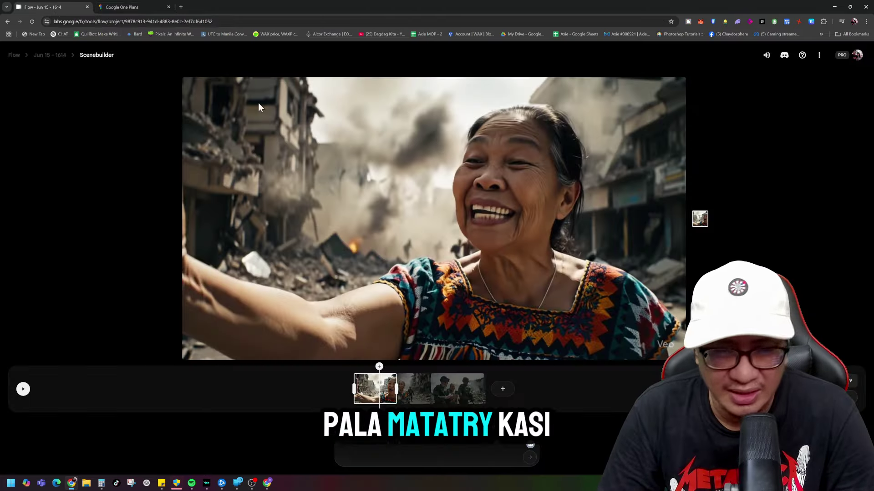
pyautogui.click(46, 55)
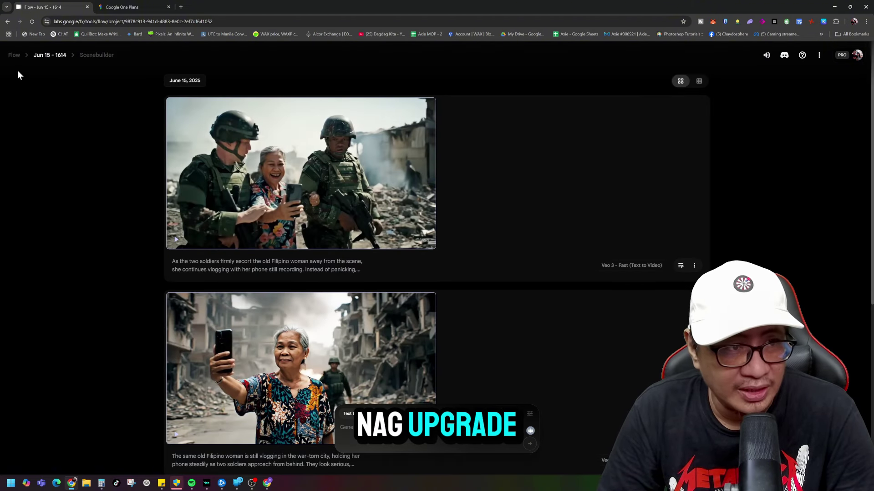
# Return to the Flow project overview and create a new empty project
pyautogui.click(13, 55)
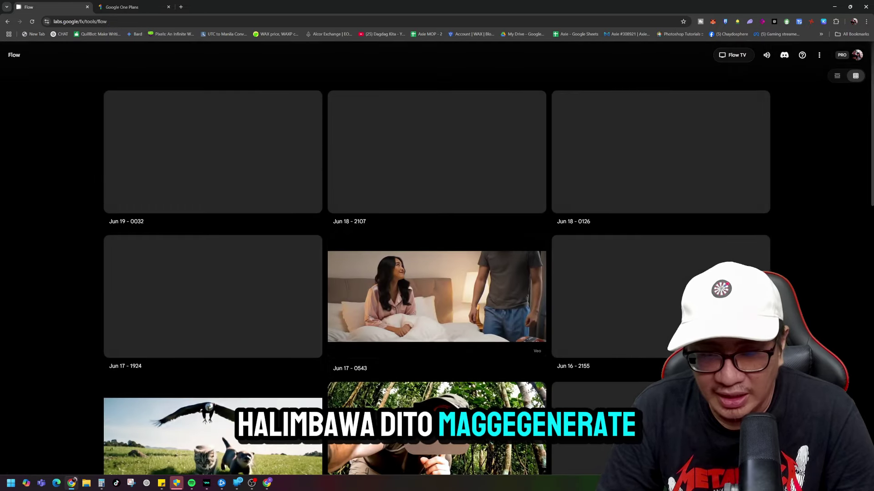
pyautogui.click(421, 441)
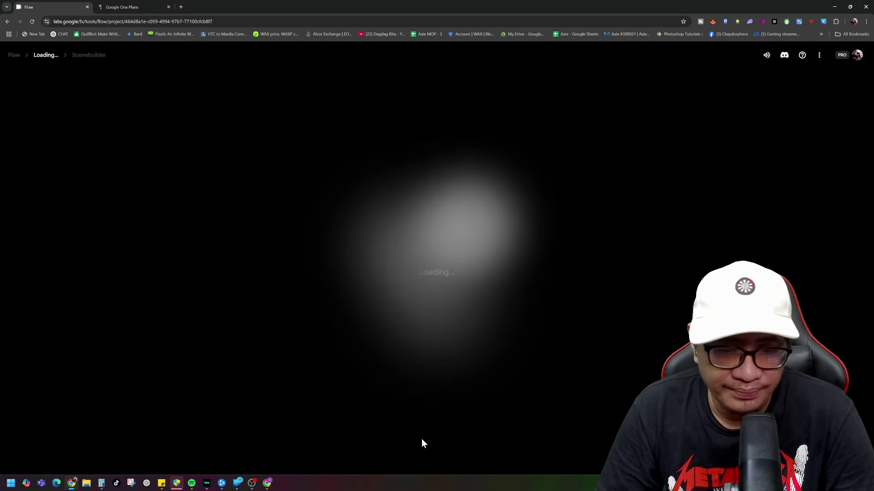
# Follow the Ingredients to Video upgrade offer, highlight Flow's premium-features text on the Google One plans page, and return to the new project
pyautogui.click(355, 441)
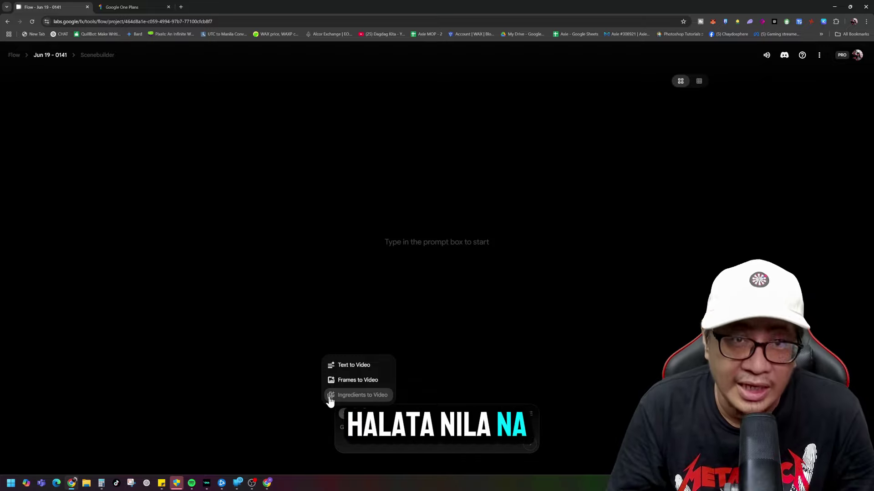
pyautogui.moveTo(341, 399)
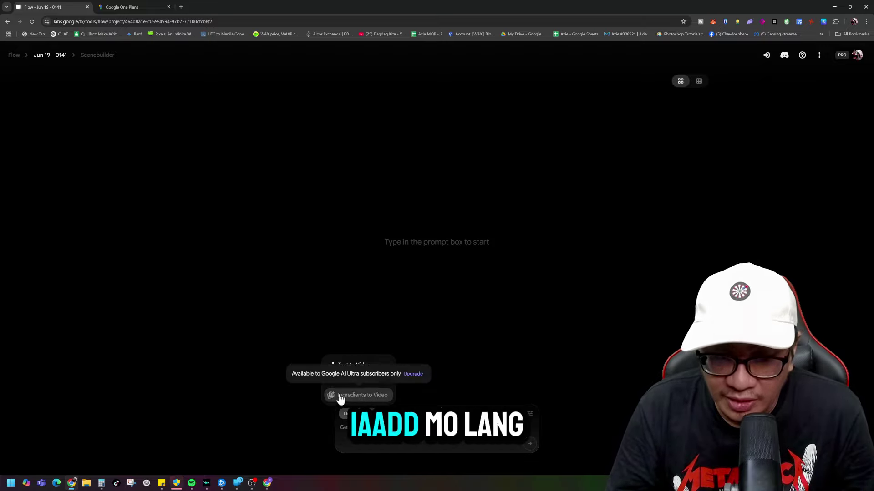
pyautogui.click(413, 374)
pyautogui.click(219, 5)
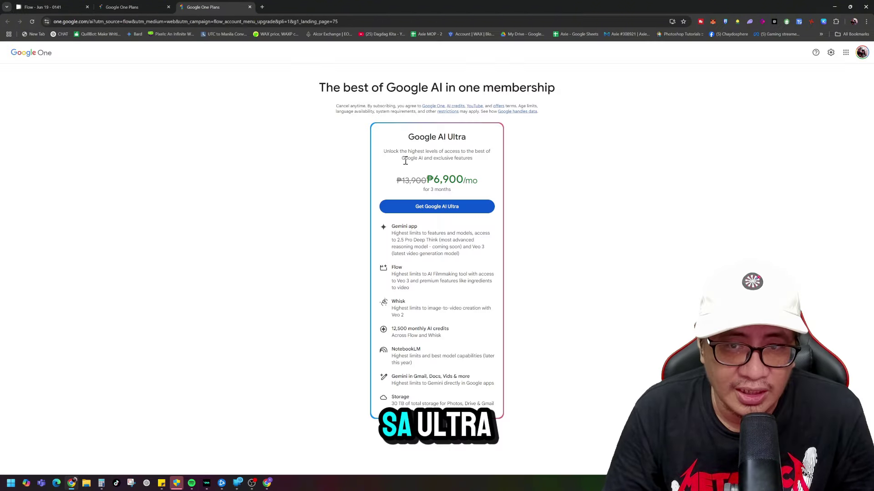
pyautogui.click(134, 7)
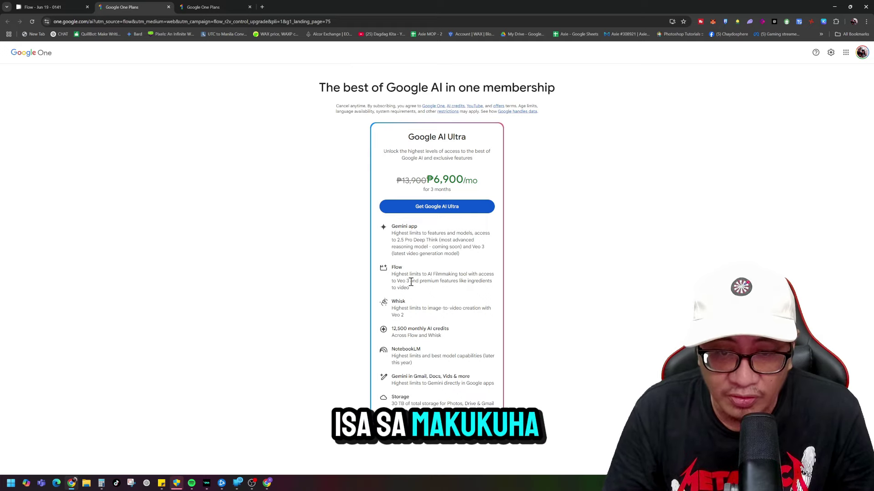
pyautogui.moveTo(410, 282); pyautogui.dragTo(491, 288)
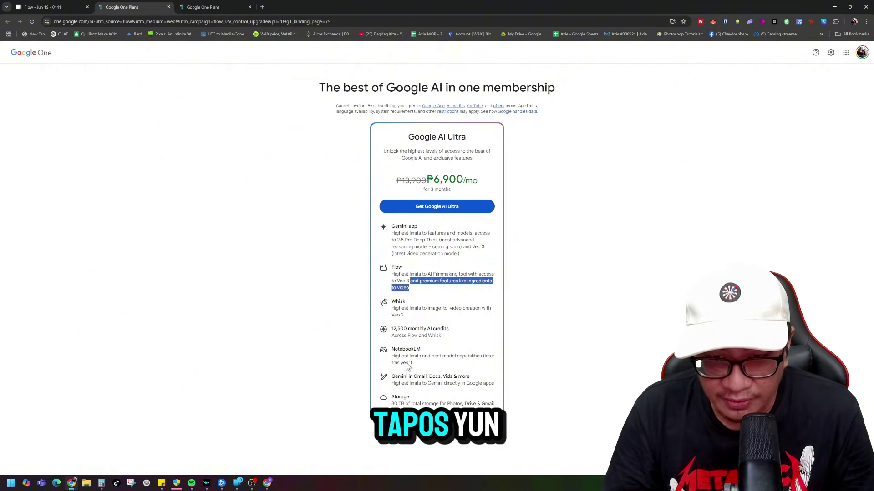
pyautogui.click(51, 7)
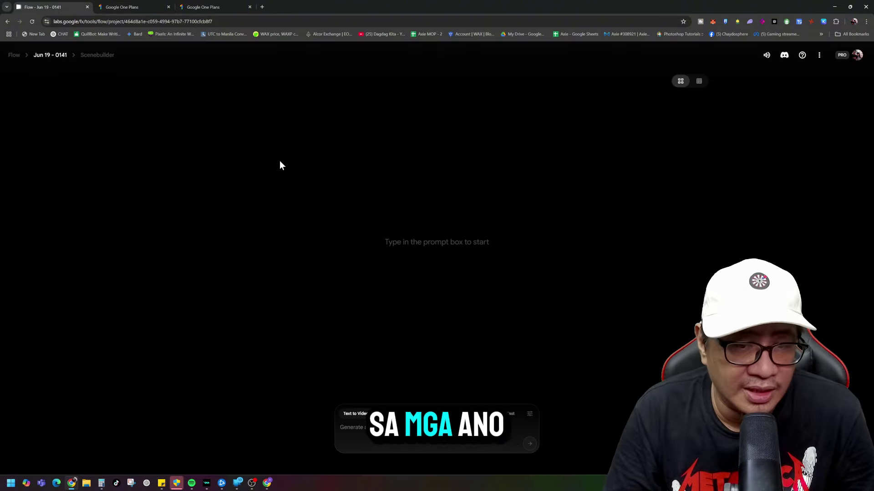